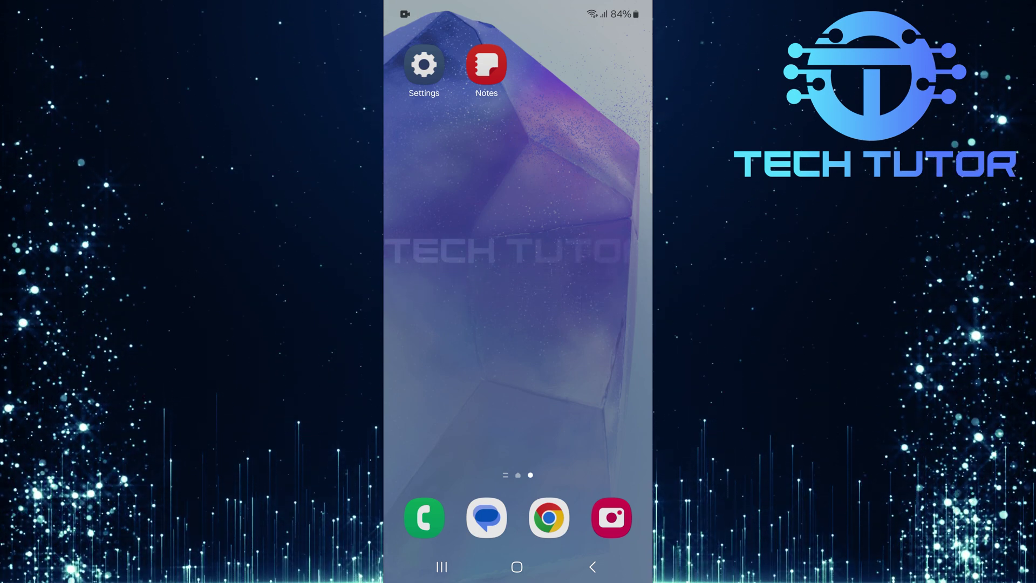
Step: Open Samsung Settings from the quick panel and go to General management
drag(633, 12, 634, 325)
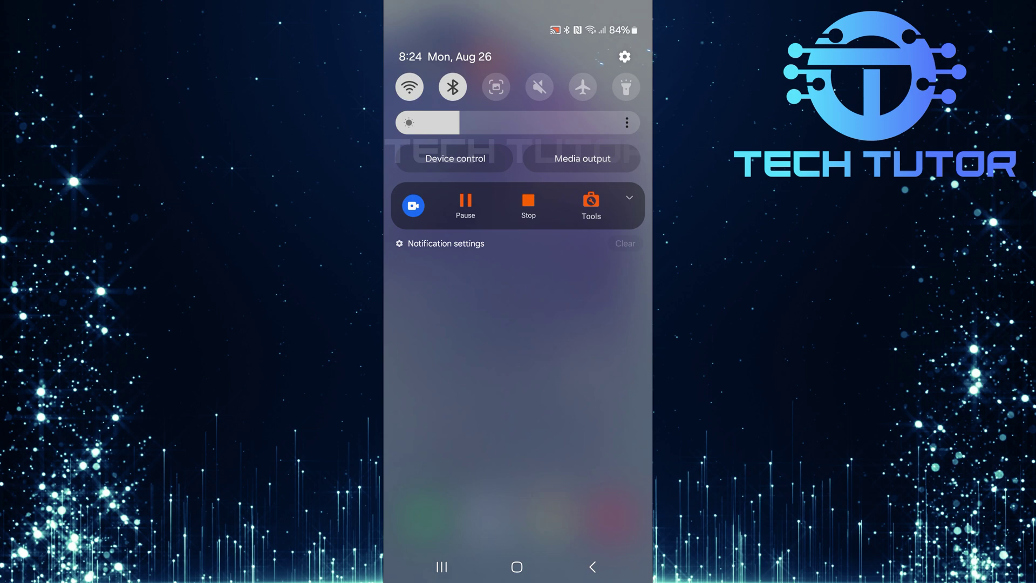
click(625, 57)
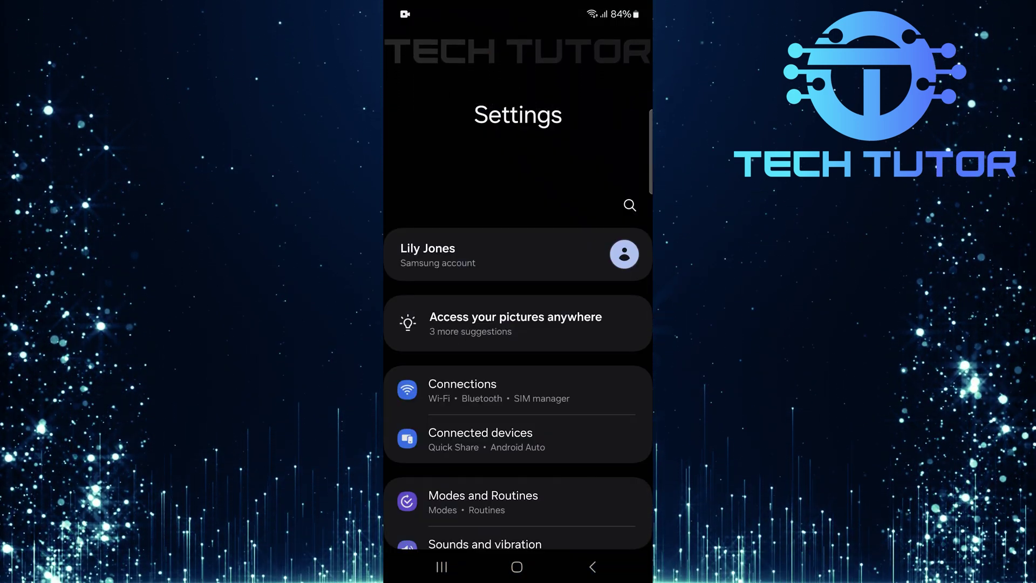
scroll(518, 323, down, 15)
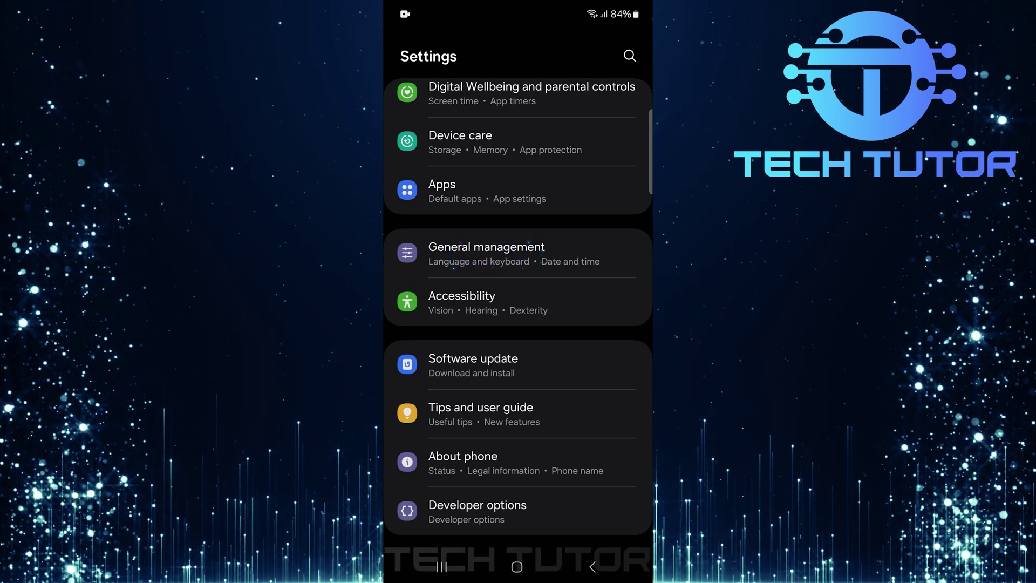
click(500, 255)
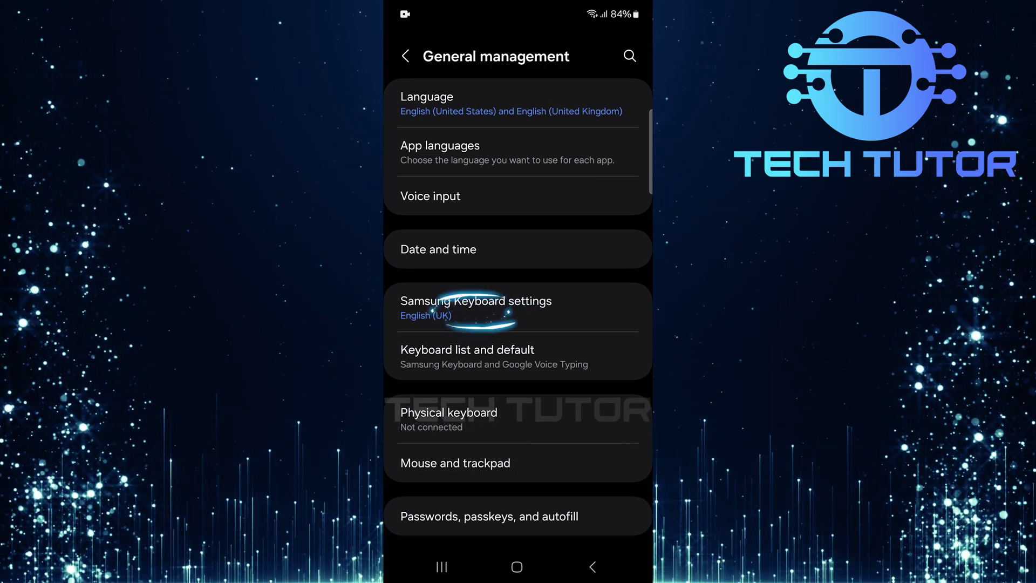
Step: Turn on the Keyboard toolbar in Samsung Keyboard settings
click(451, 304)
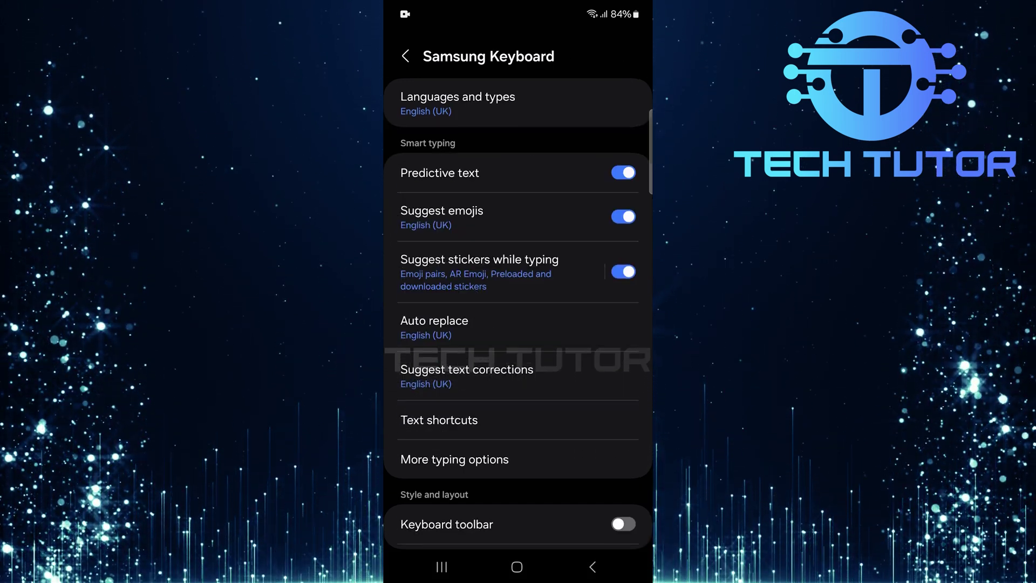
drag(523, 501, 559, 308)
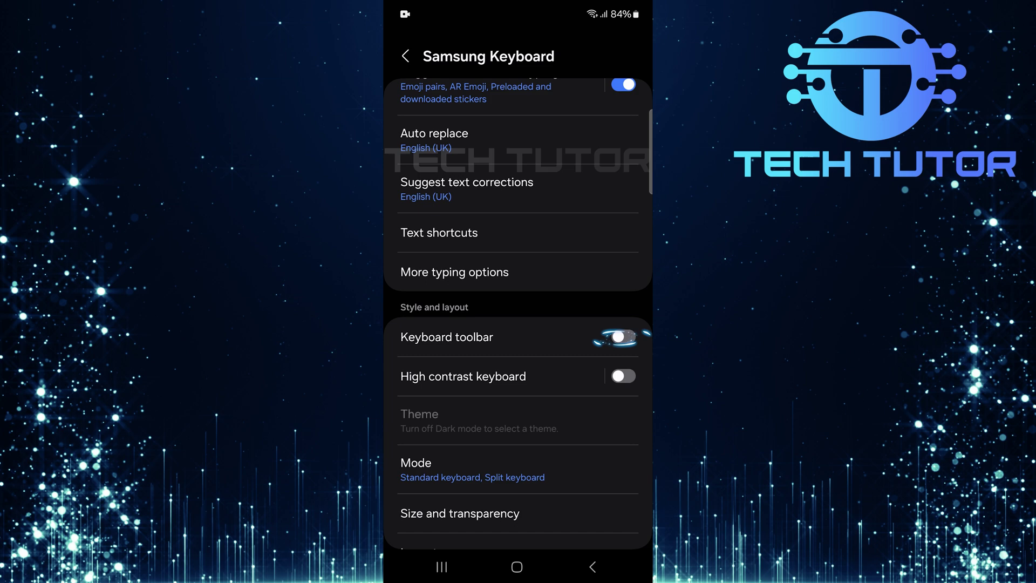
click(620, 339)
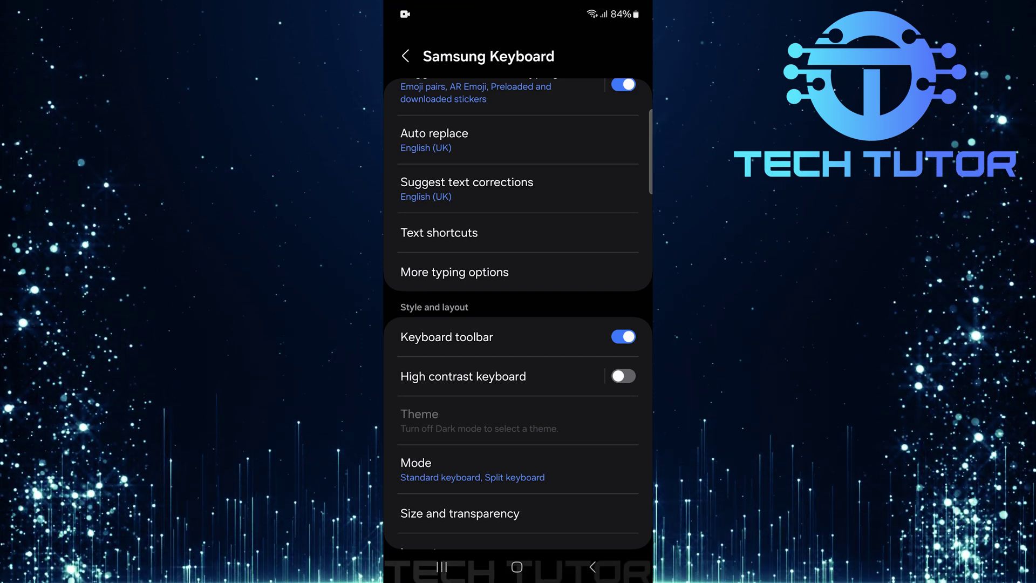
Step: Return to the home screen and launch Samsung Notes
click(516, 567)
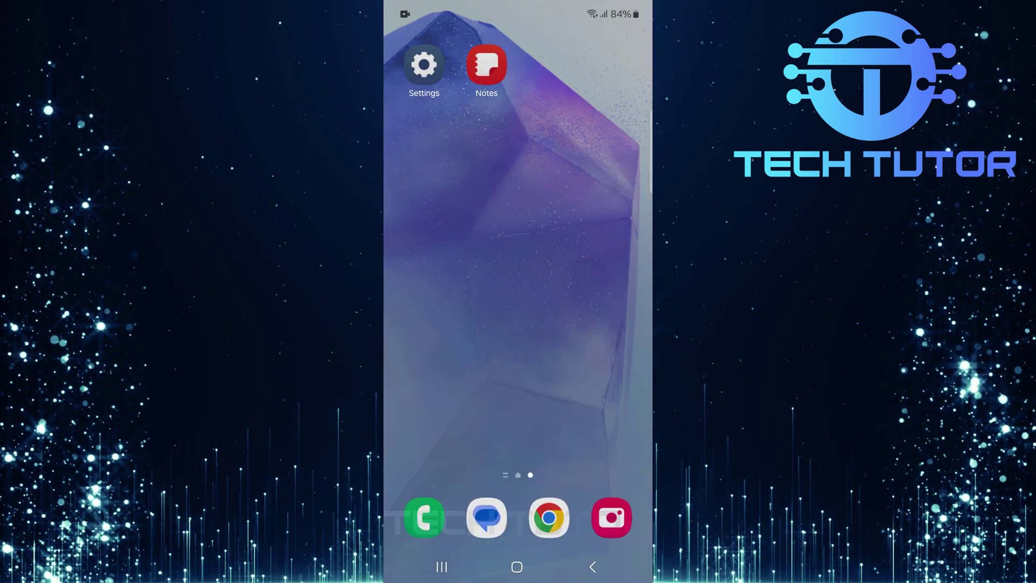
click(486, 66)
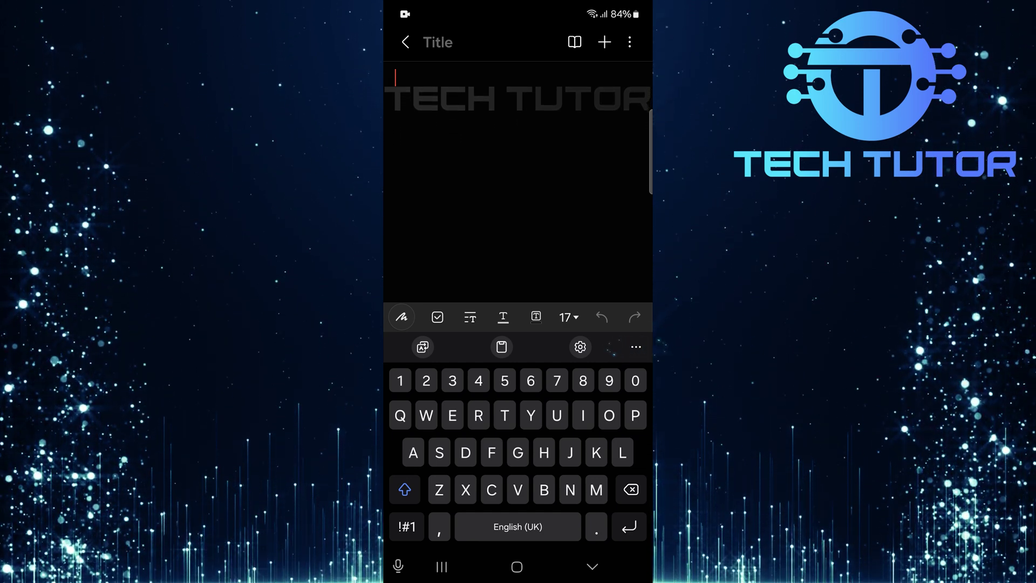
Step: Drag the Emojis shortcut from the extra shortcuts into the keyboard toolbar
click(636, 346)
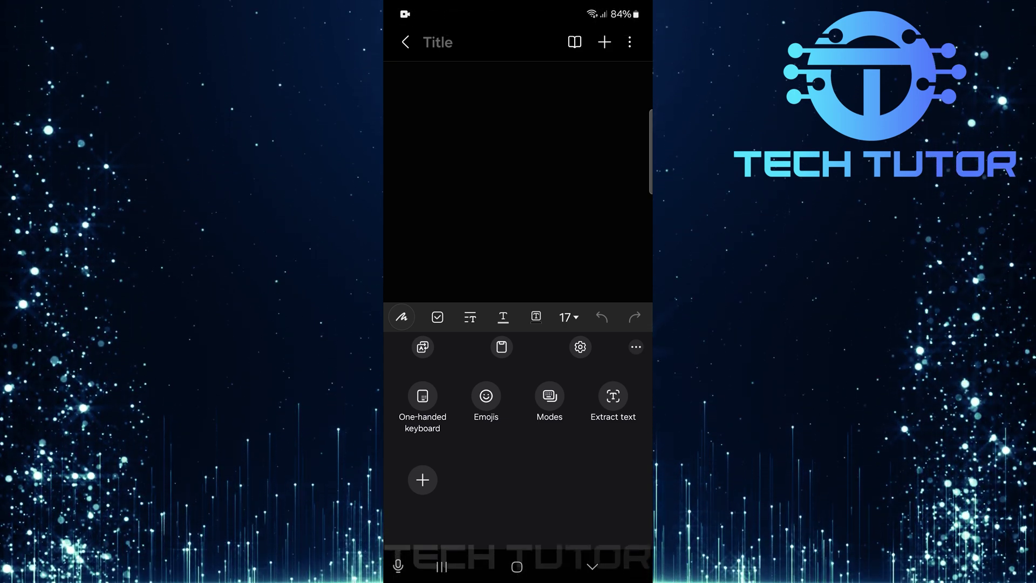
drag(486, 395, 462, 366)
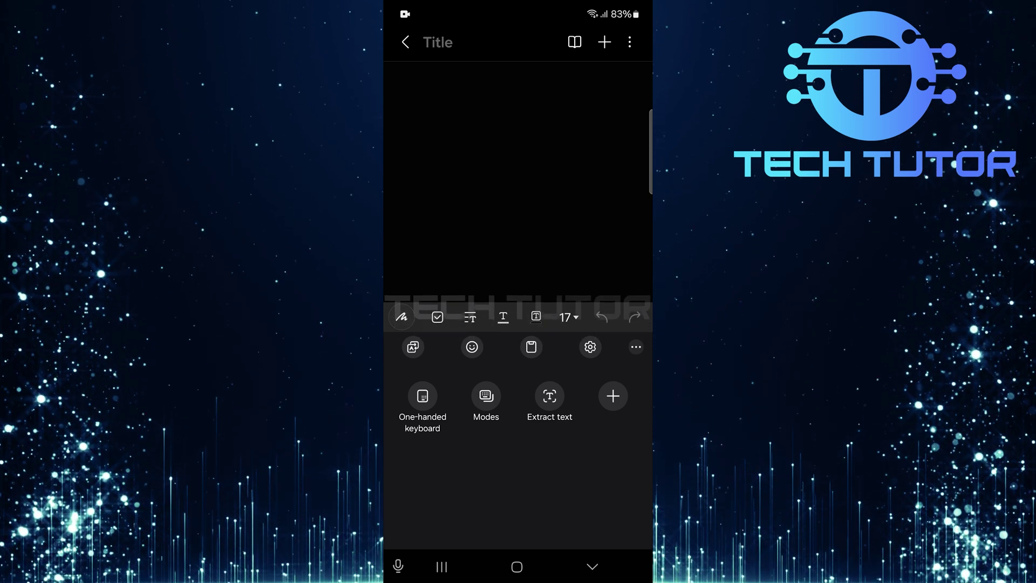
click(633, 347)
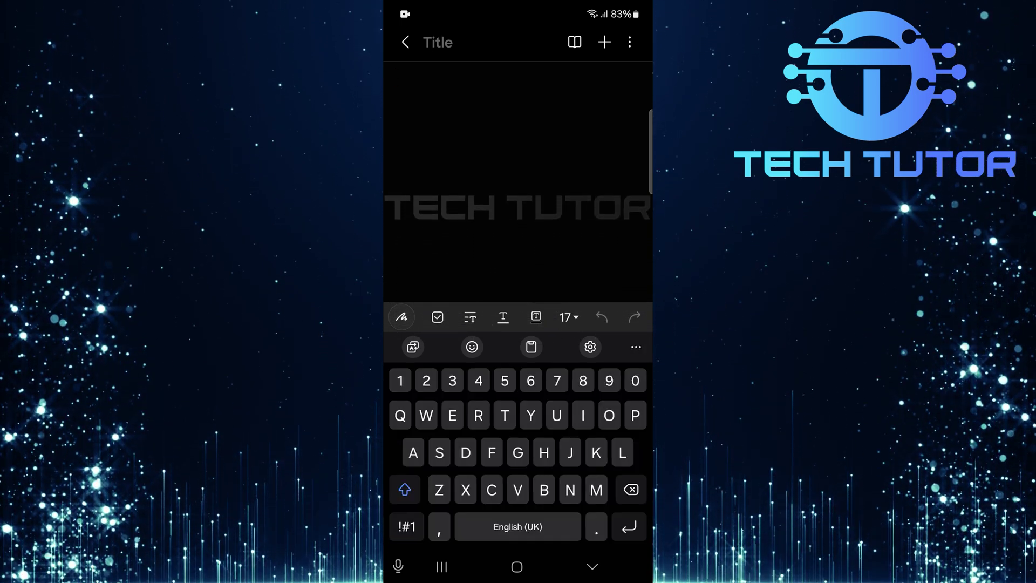
Step: Switch the keyboard to the emoji panel using the new Emojis toolbar shortcut
click(472, 346)
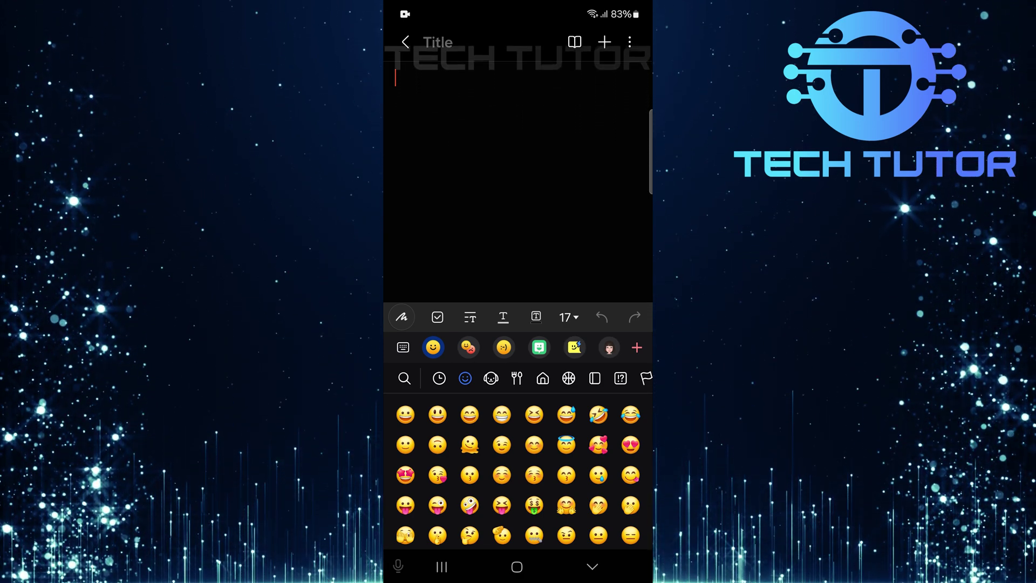
text(😀😃😄😁😆)
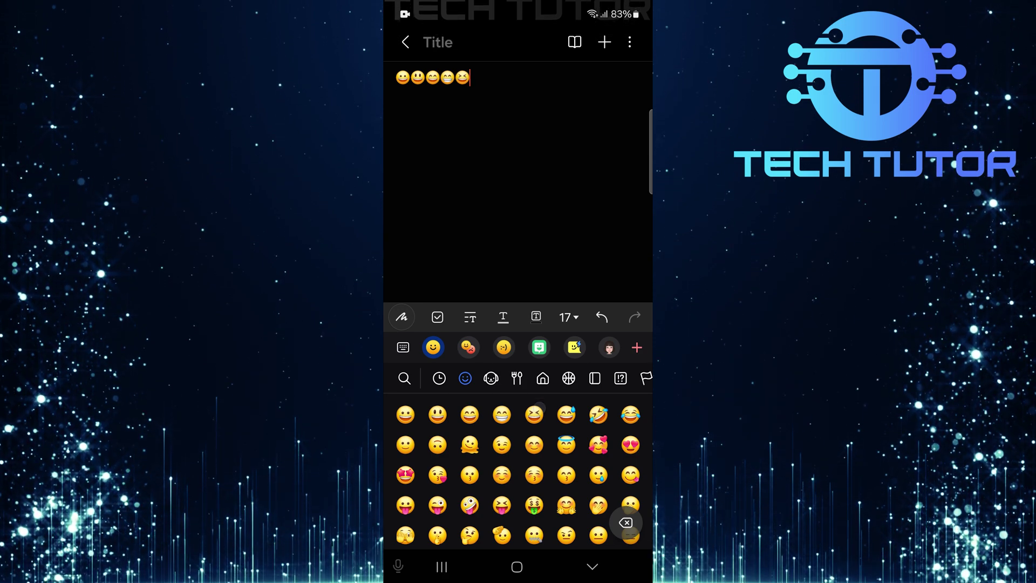
text(😅🤣😂🙂🙃)
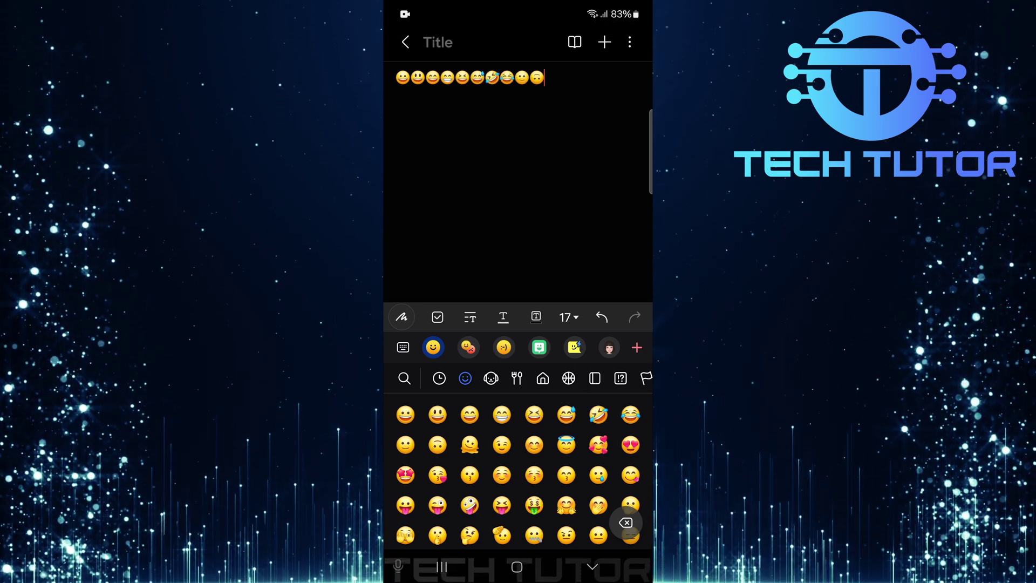
text(🫠😉😊😇🥰😍)
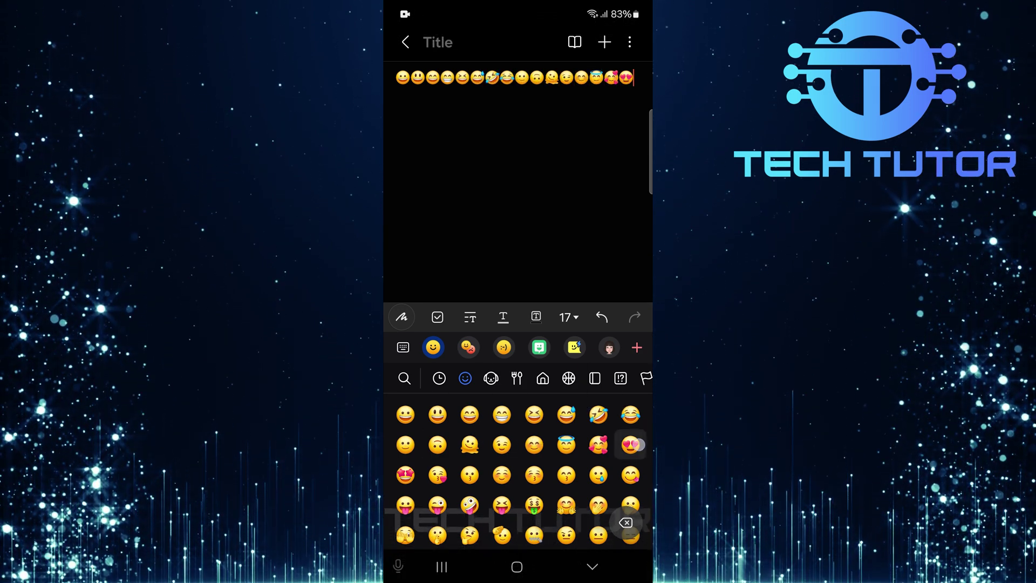
text(🤩😘😗☺️😚)
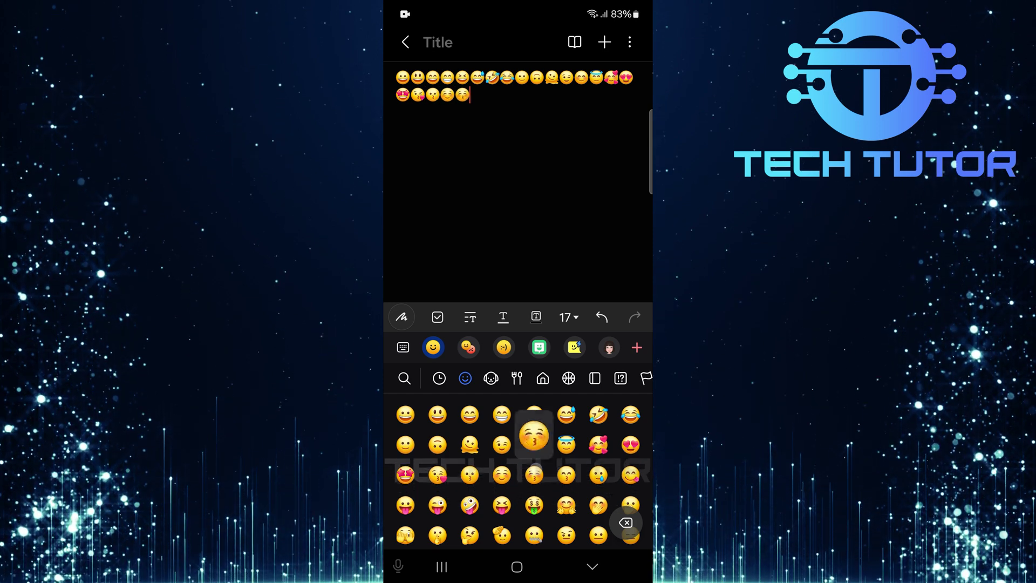
text(😙🥲😋😛😜)
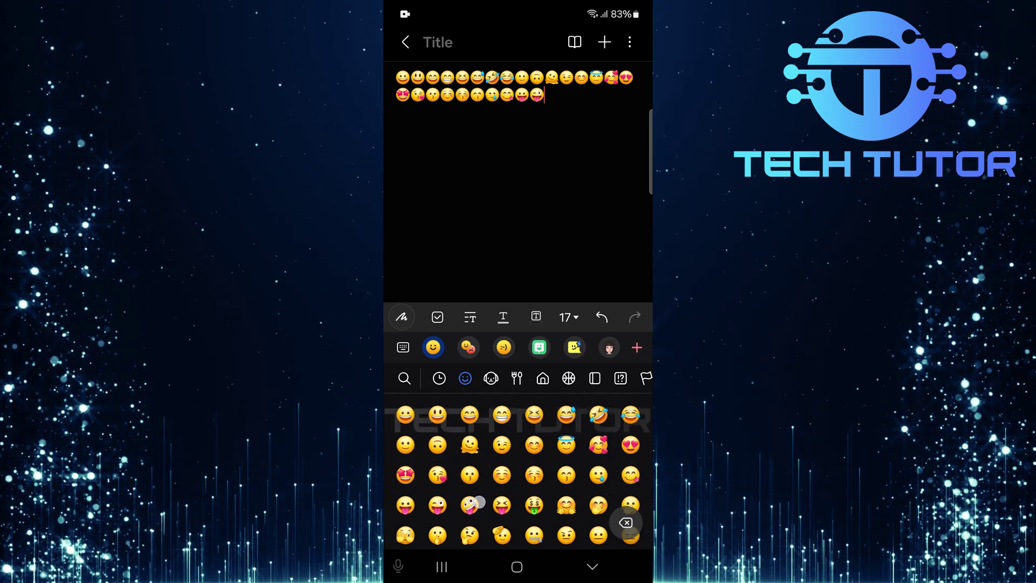
text(🤪😝🤑🤗🤭)
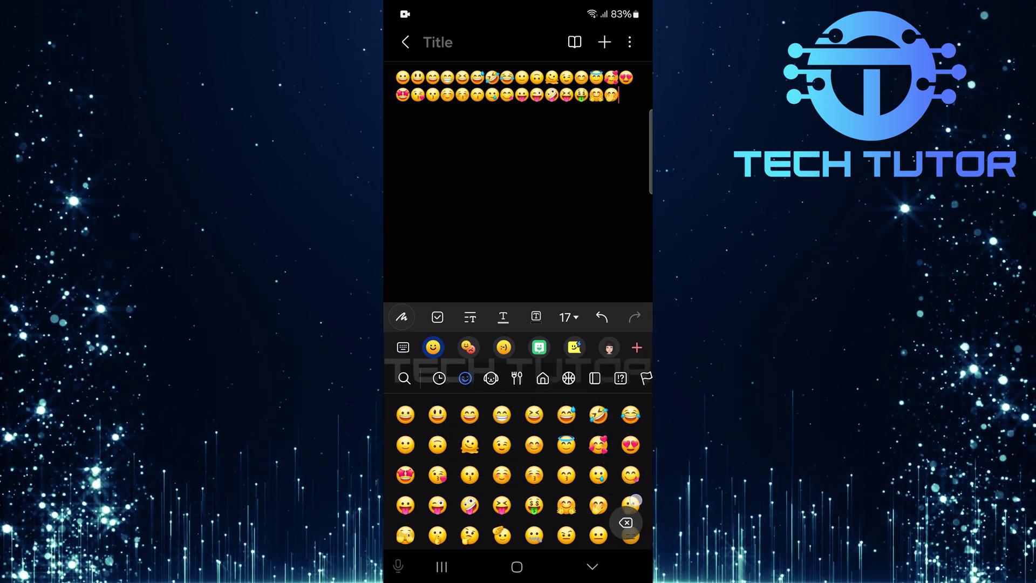
text(🫢🫣🤫🤔🫡)
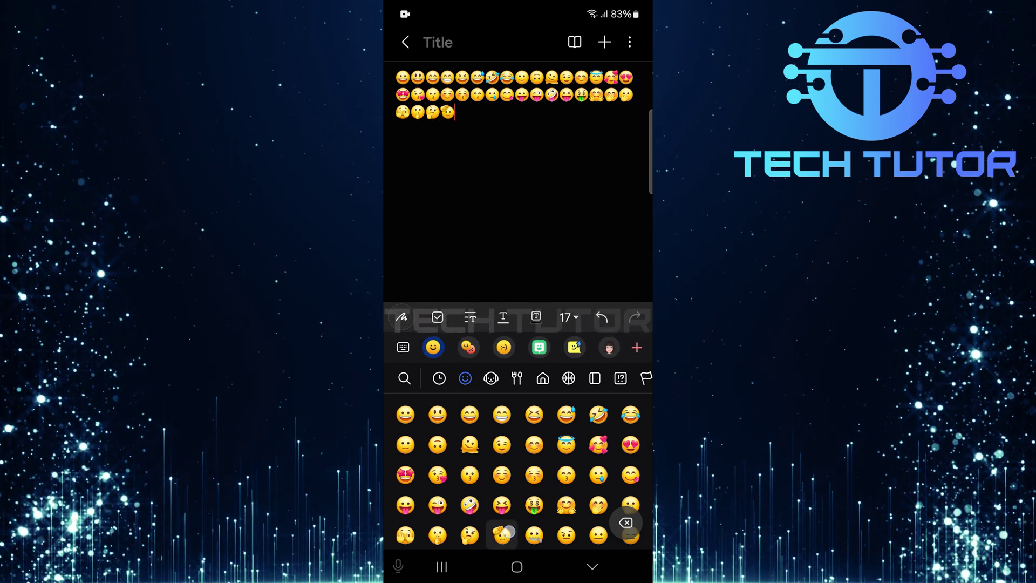
text(🤐🤨)
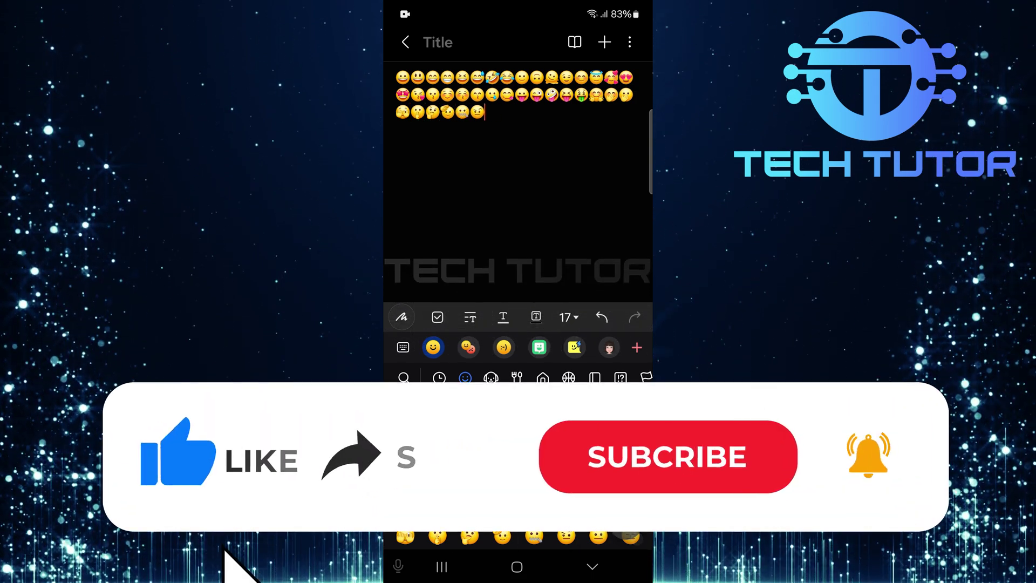
text(😐)
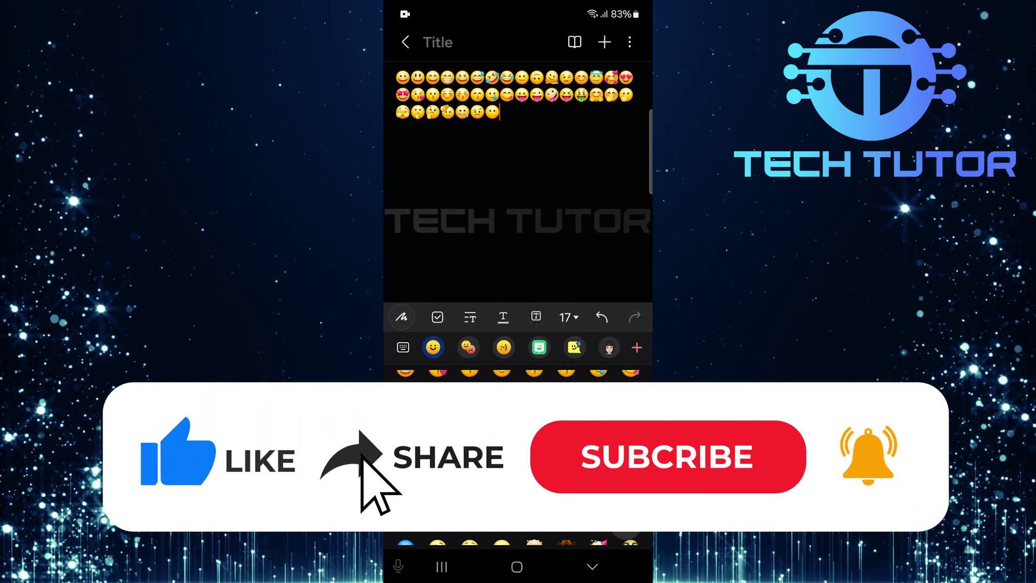
text(😑😶‍🌫️😏😒🙄)
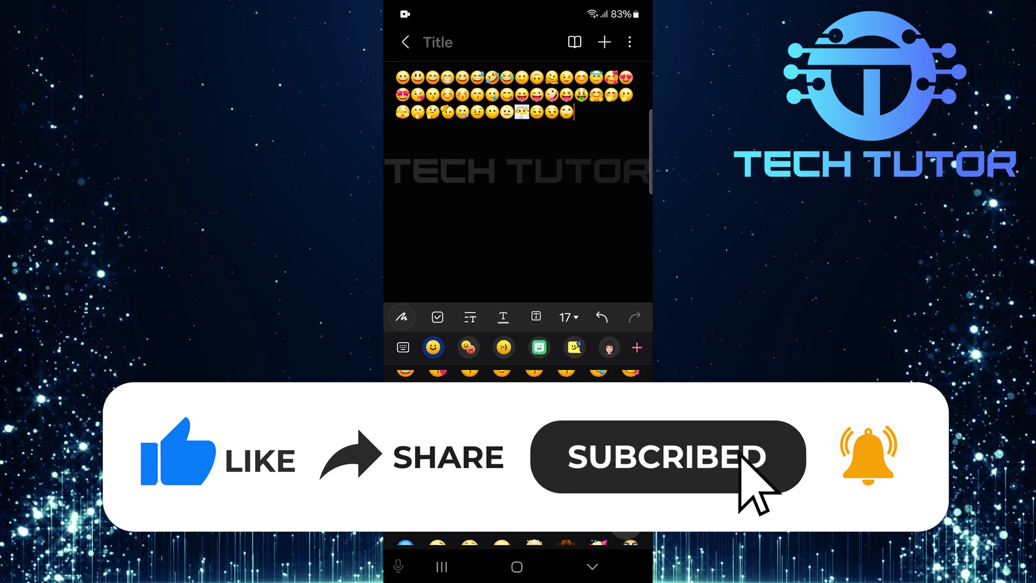
text(😬😮‍💨🤥🫨🙂‍↔️🙂‍↕️😌😔😪🤤)
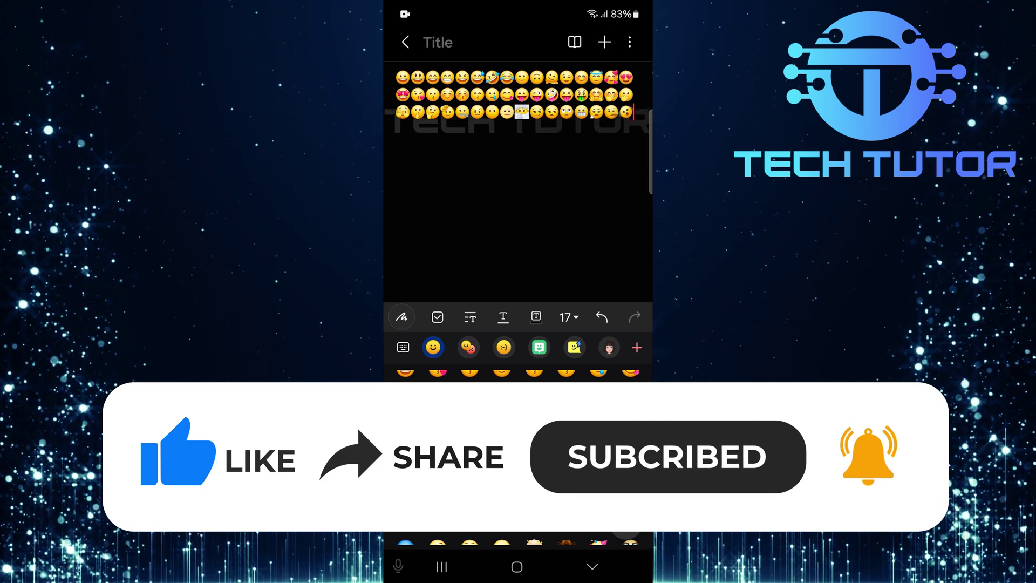